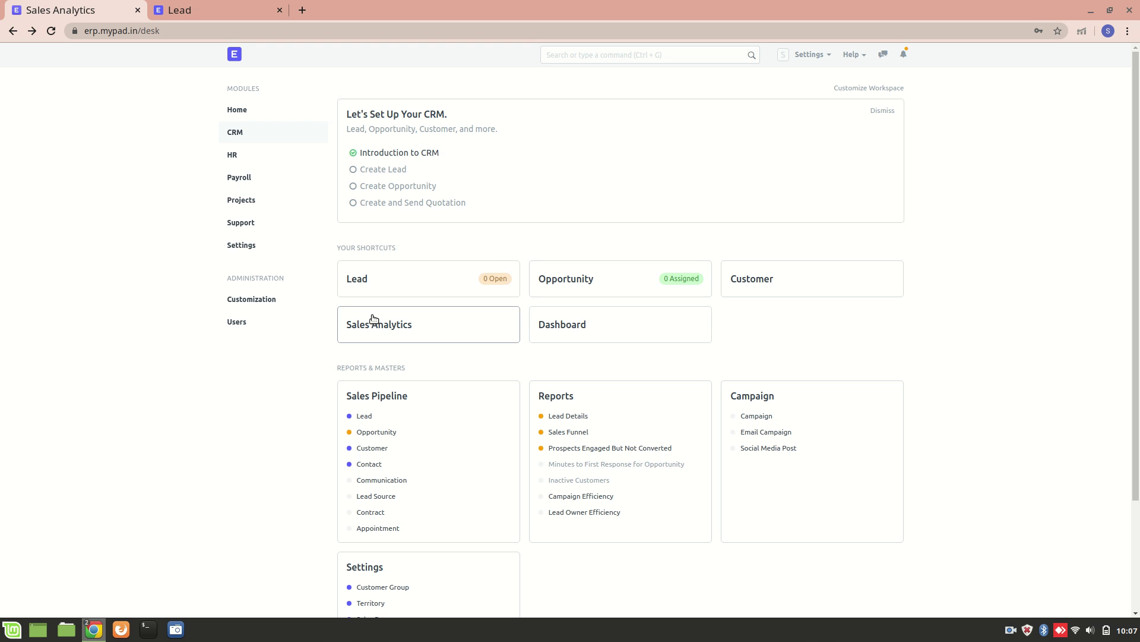
- Open the CRM Lead list and start a new lead record
left_click(374, 319)
left_click(363, 417)
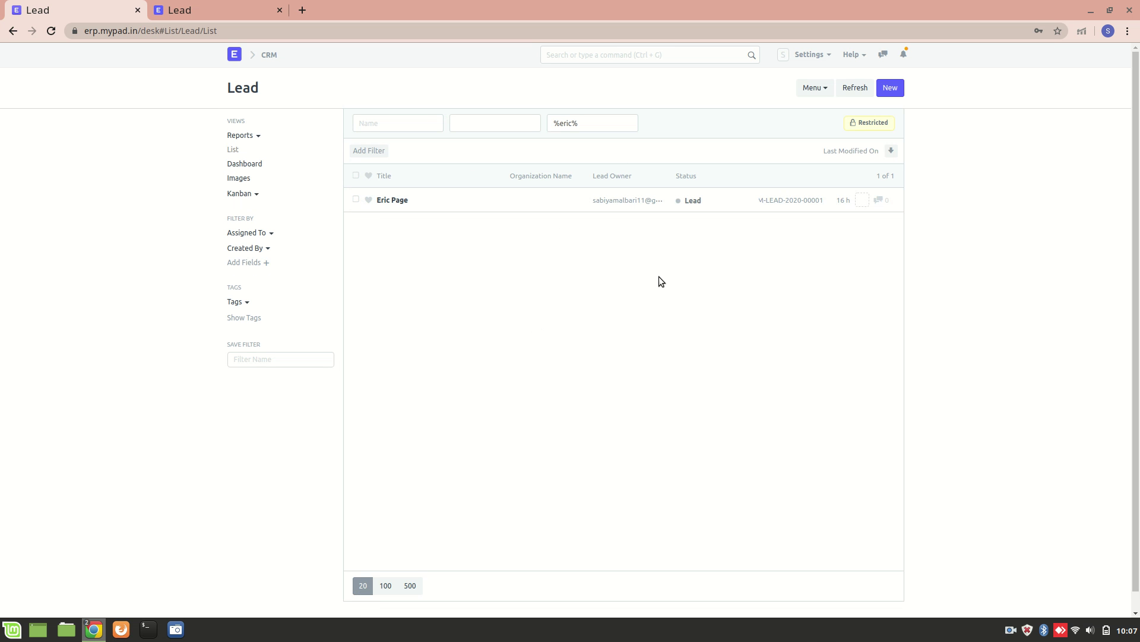
left_click(891, 88)
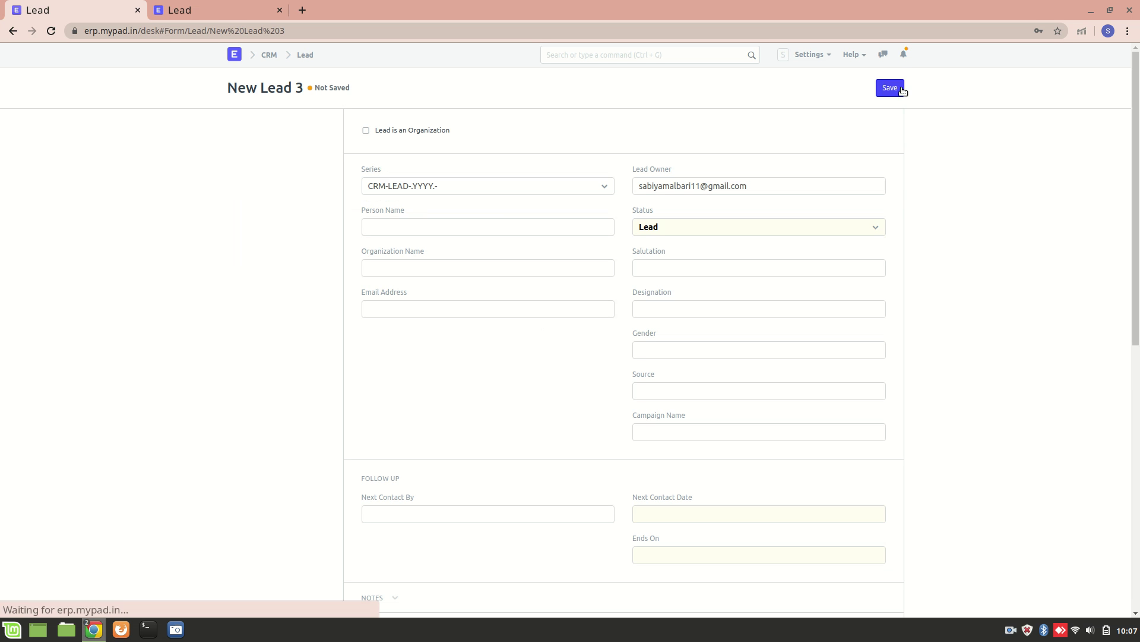
- Enter the lead's full name as Person Name, leaving 'Lead is an Organization' unticked
left_click(429, 227)
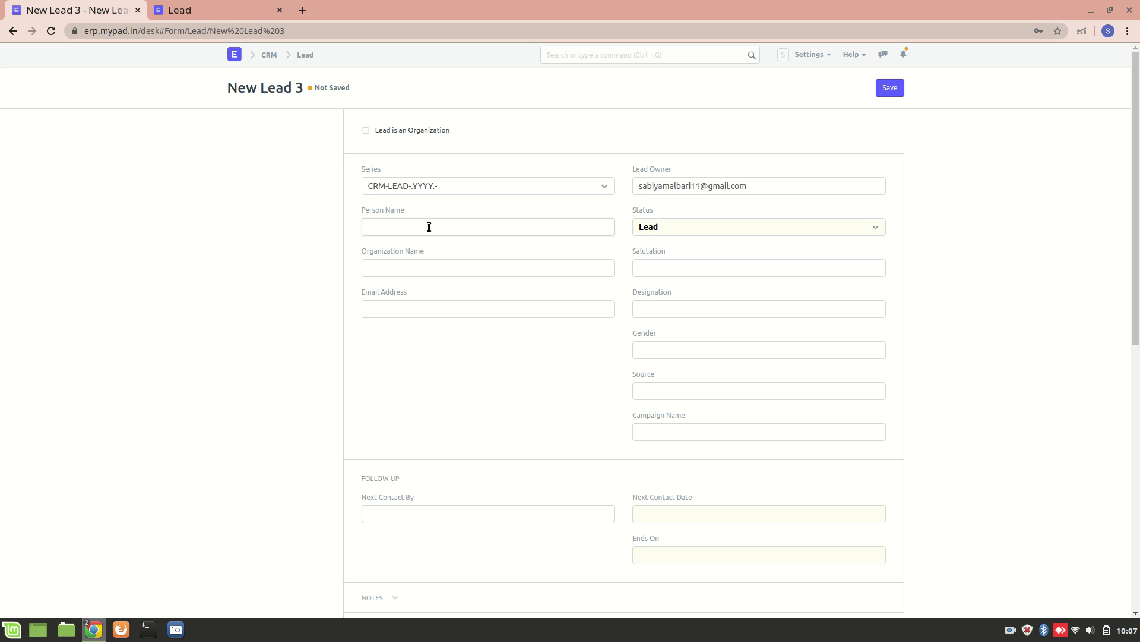
left_click(366, 132)
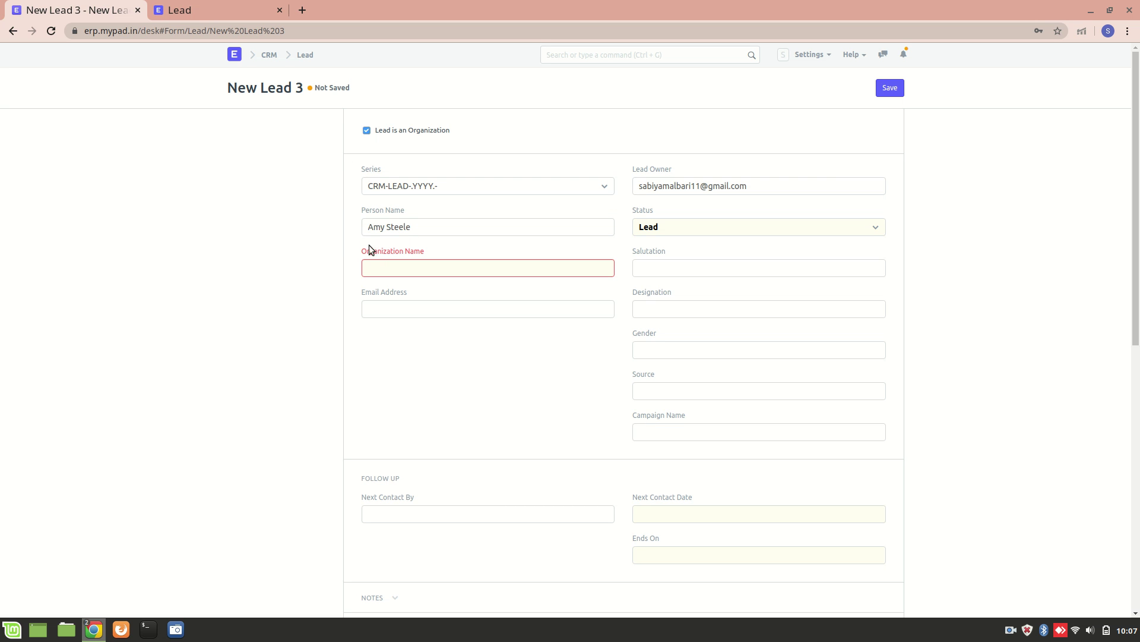
left_click(366, 130)
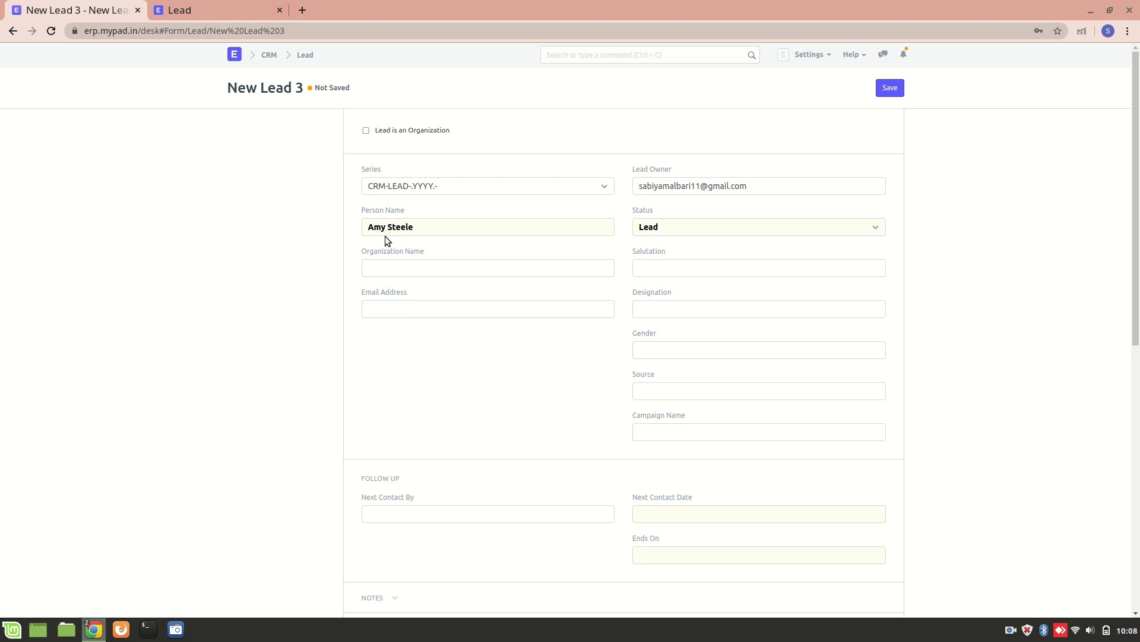
- Enter the lead's email address, with salutation Miss and gender Female
left_click(419, 306)
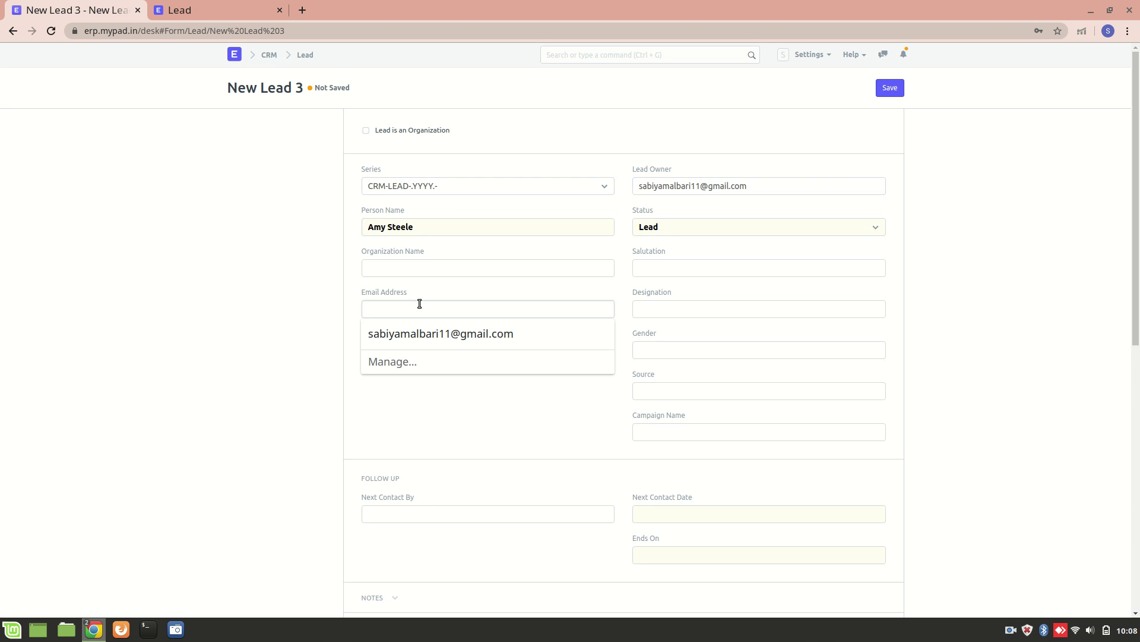
left_click(724, 262)
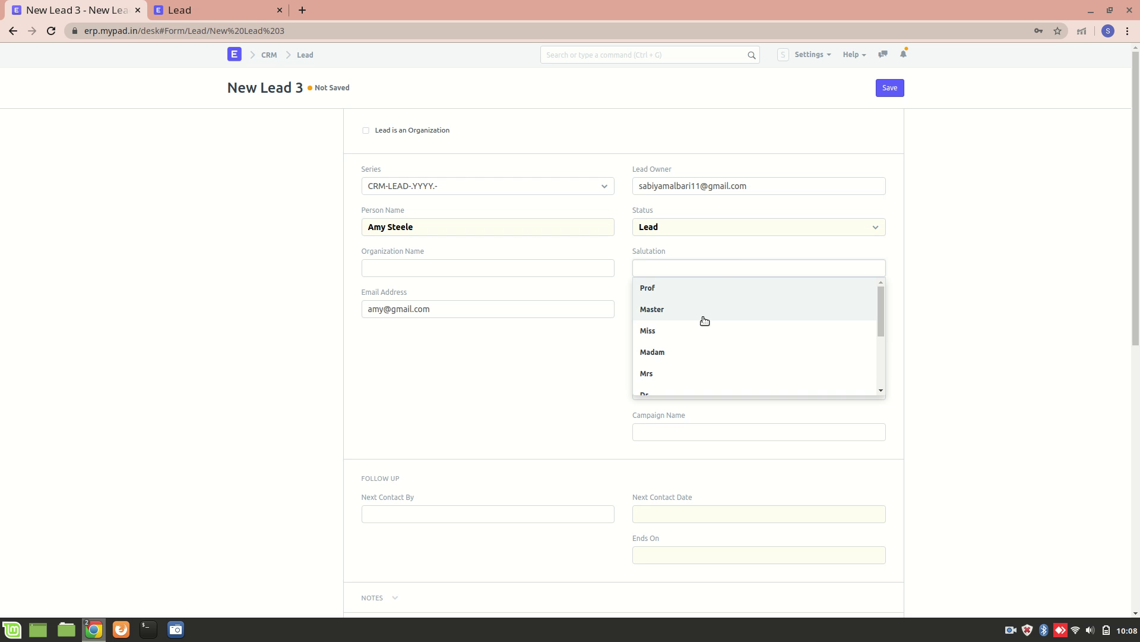
left_click(651, 330)
left_click(705, 353)
type("Fe")
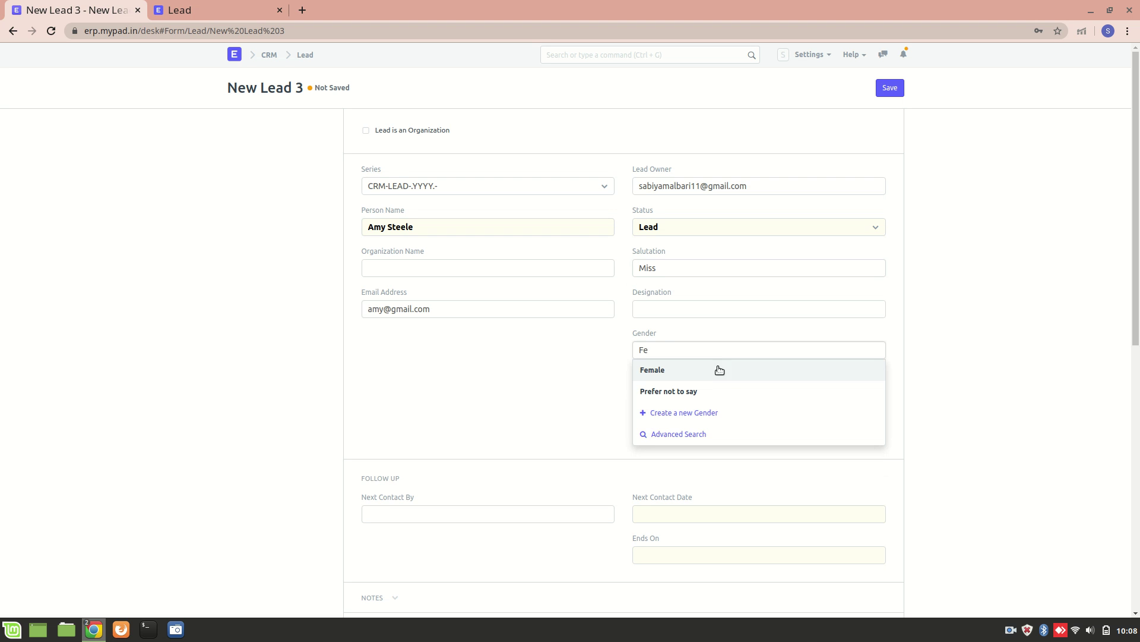
left_click(722, 370)
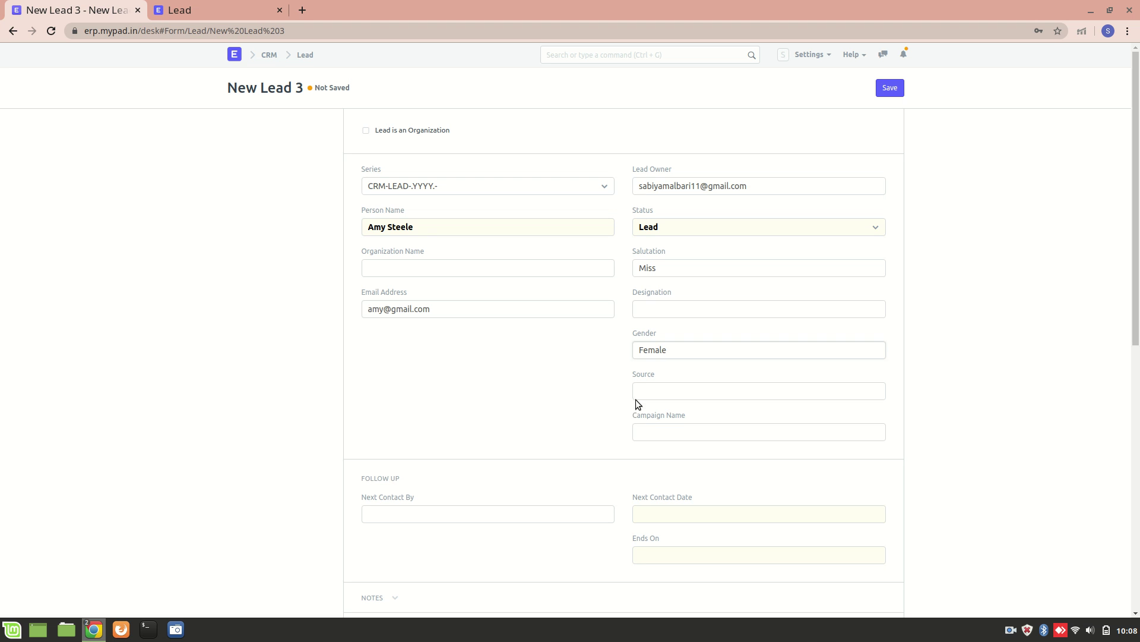
- Set the lead Source to Campaign and link the Product Introduction for Customers campaign
left_click(651, 387)
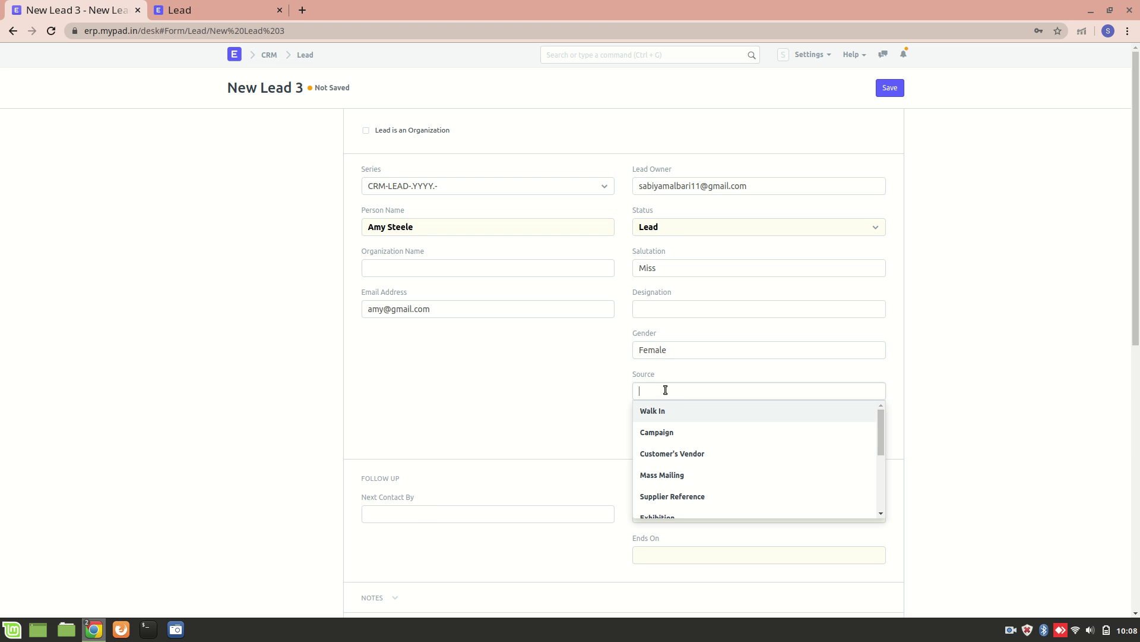
scroll(687, 458, "down", 3)
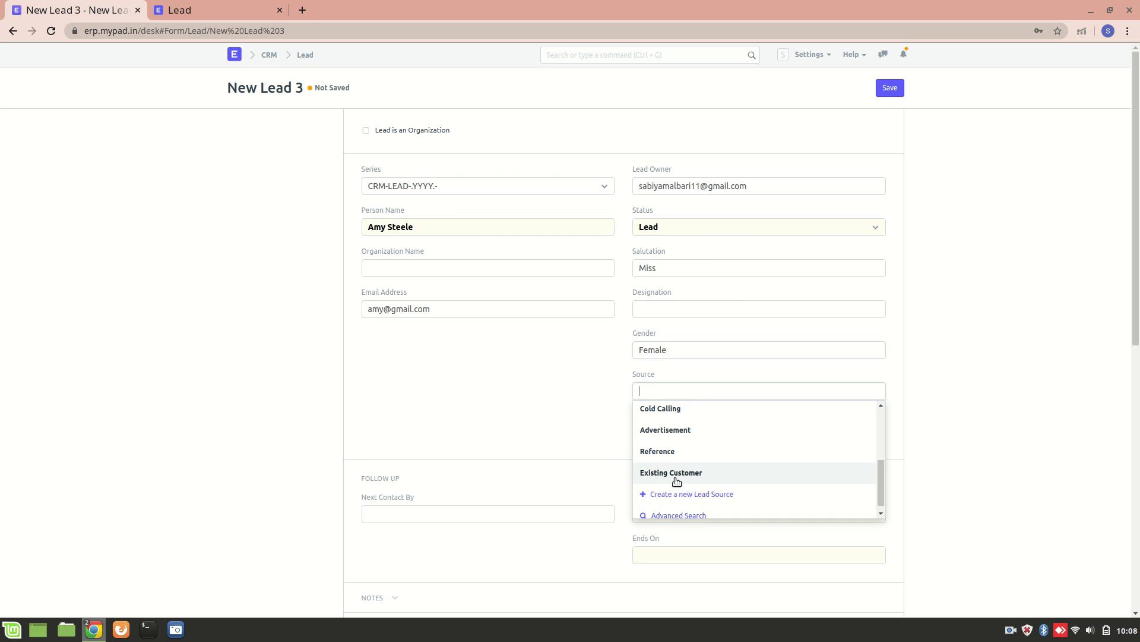
scroll(690, 435, "up", 3)
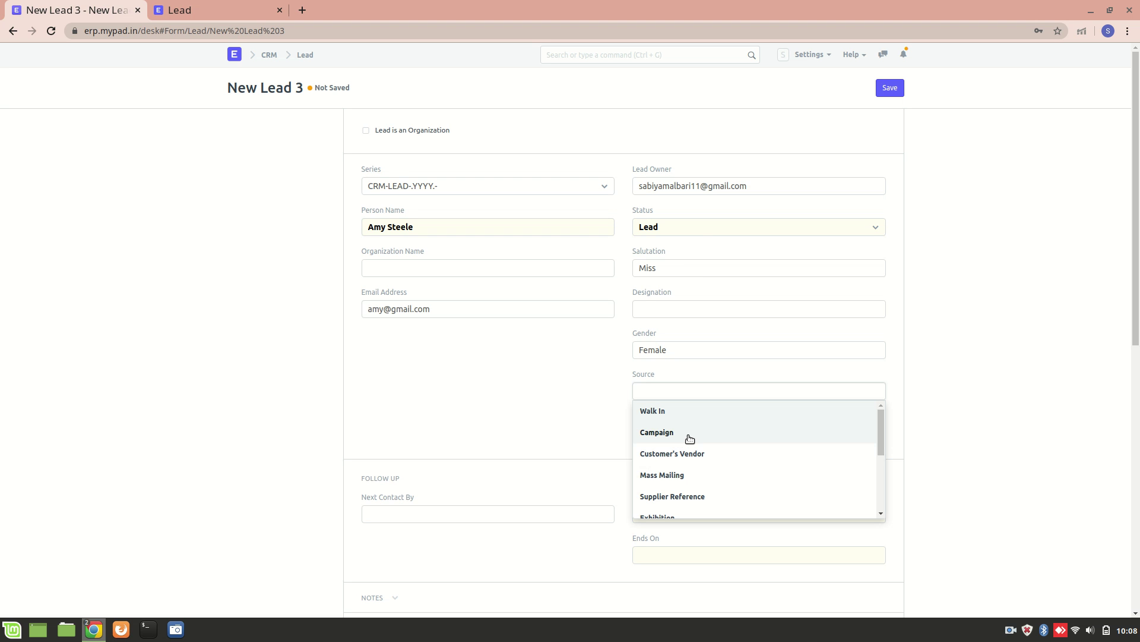
left_click(666, 433)
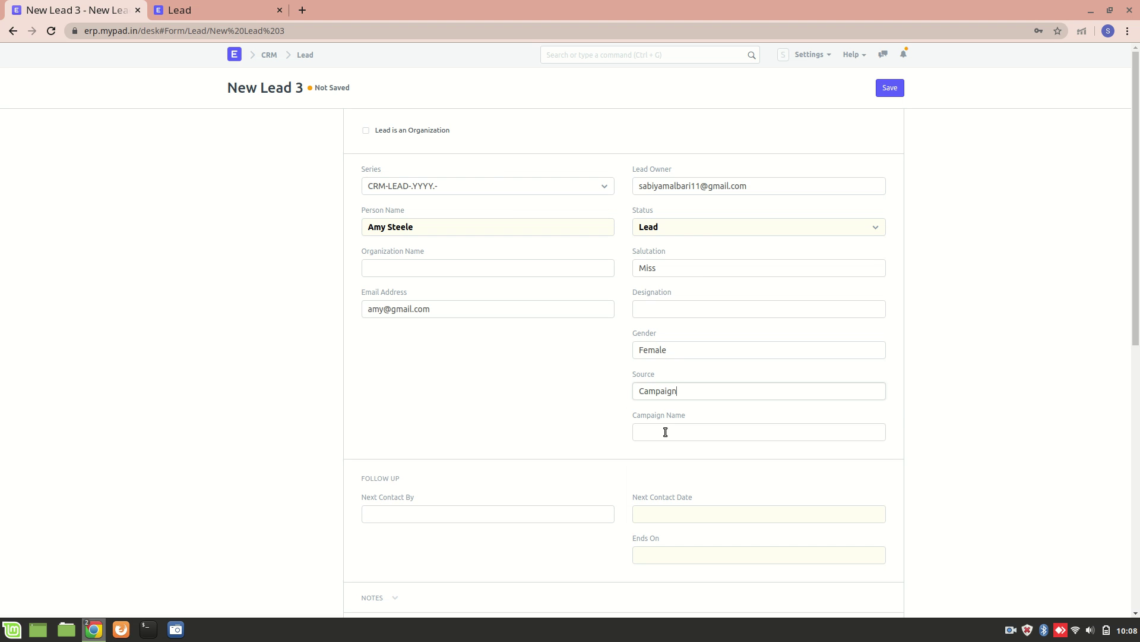
left_click(681, 435)
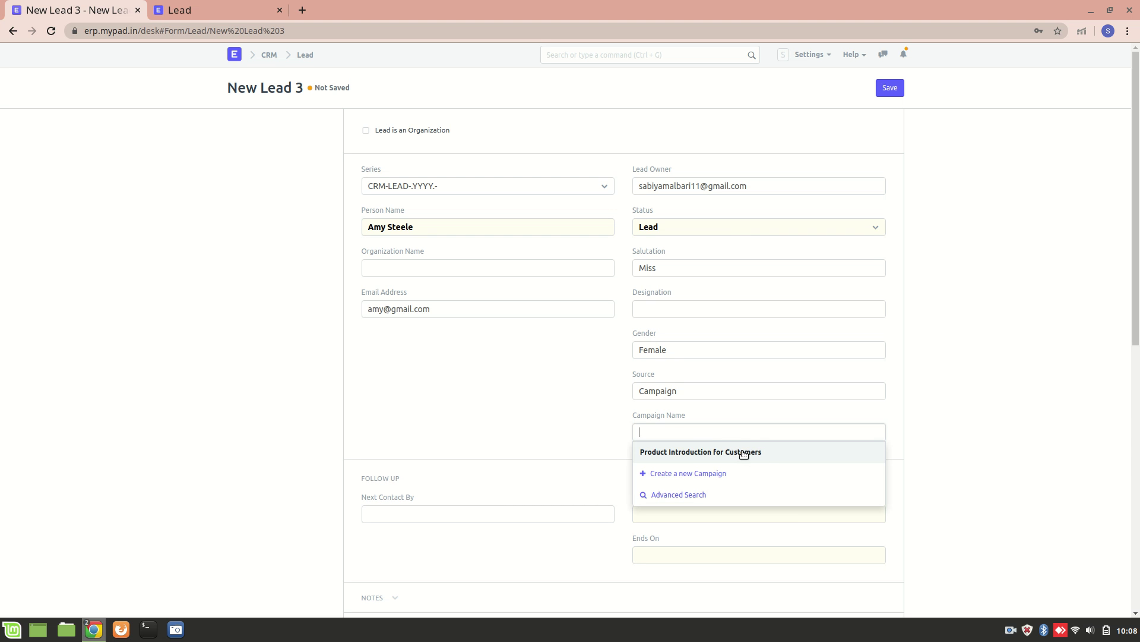
left_click(741, 452)
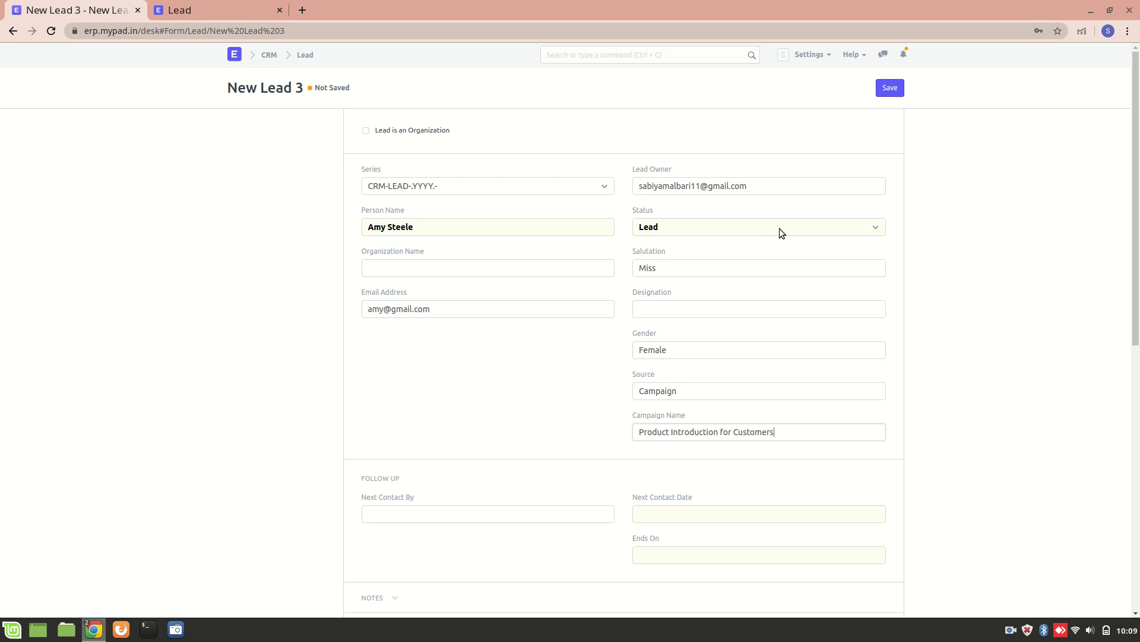
- Show the available options in the lead's Status dropdown
left_click(721, 226)
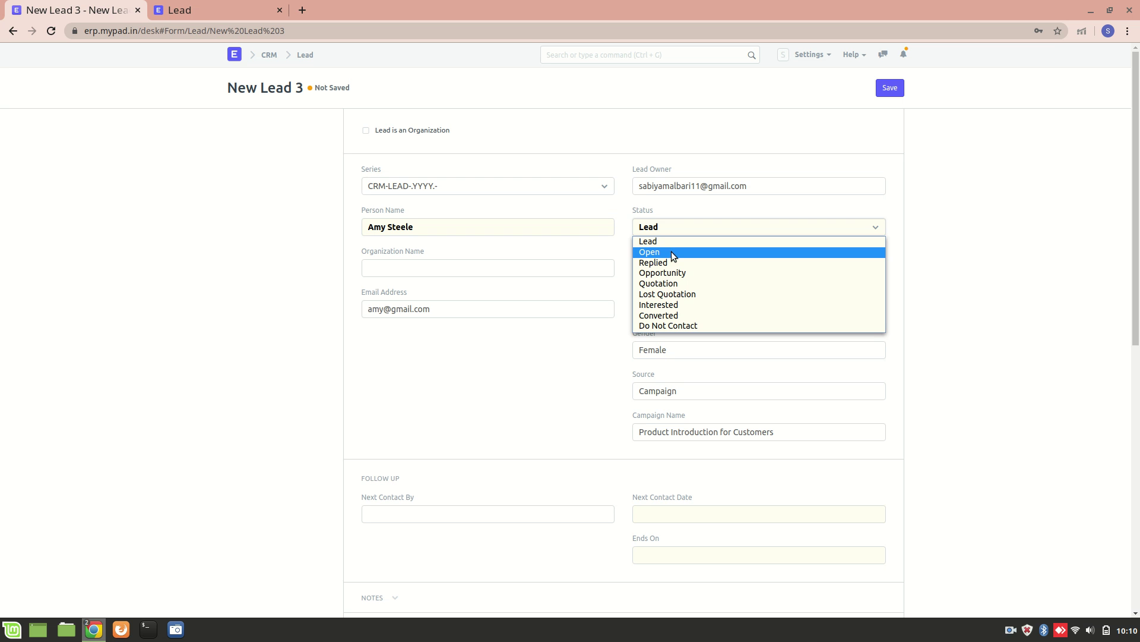
- Set the lead Status to Open and scroll down to Address & Contact
left_click(673, 256)
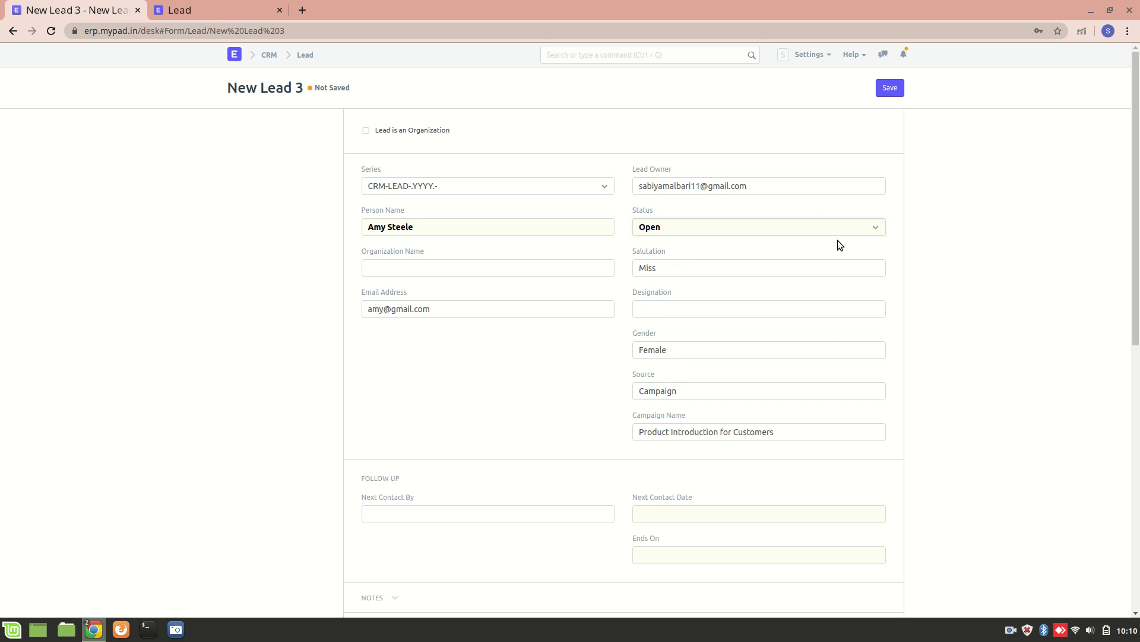
scroll(396, 455, "down", 9)
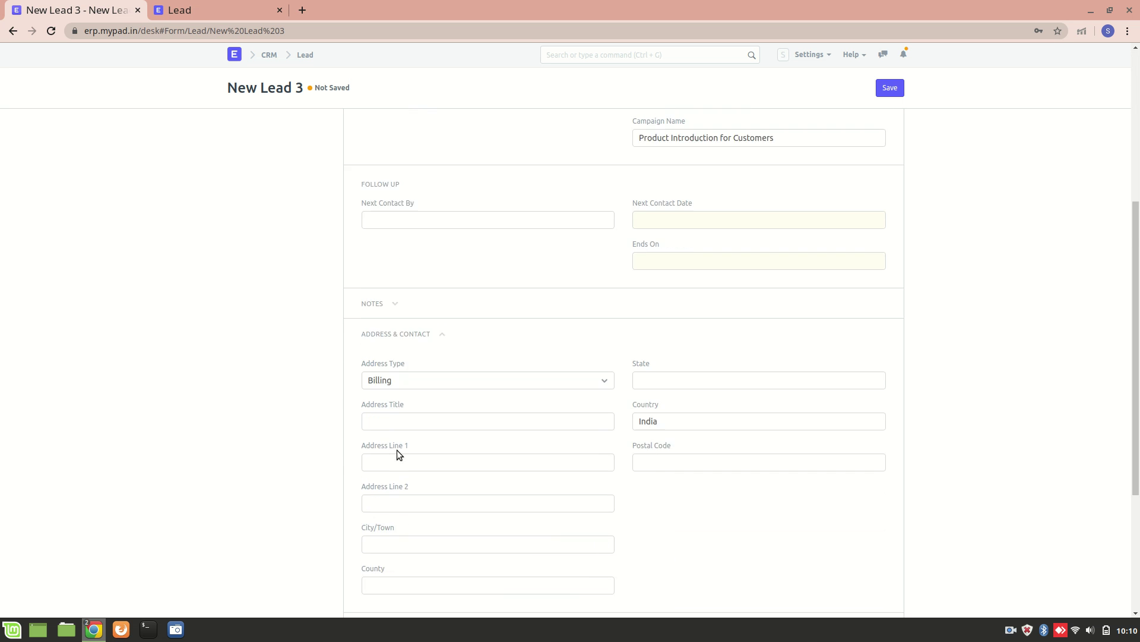
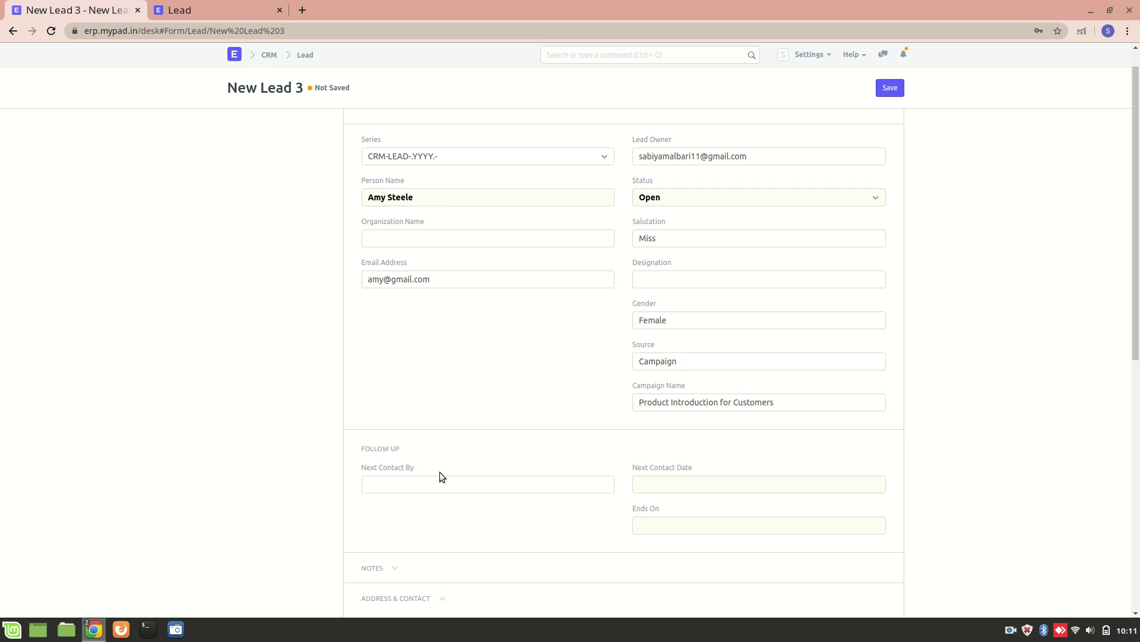
left_click(419, 488)
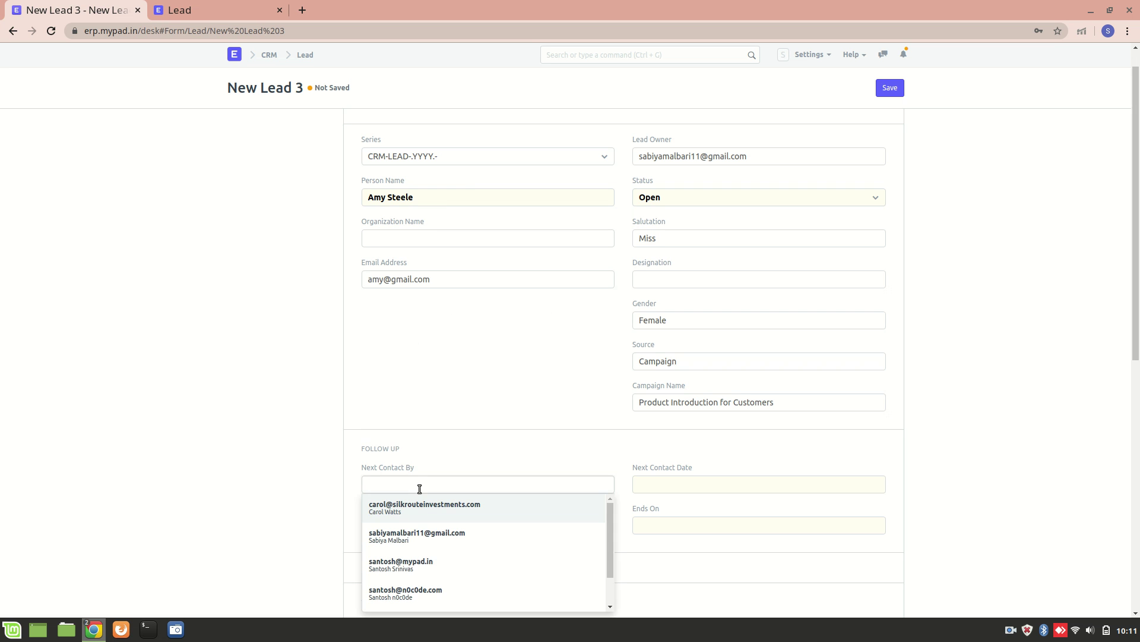
left_click(431, 506)
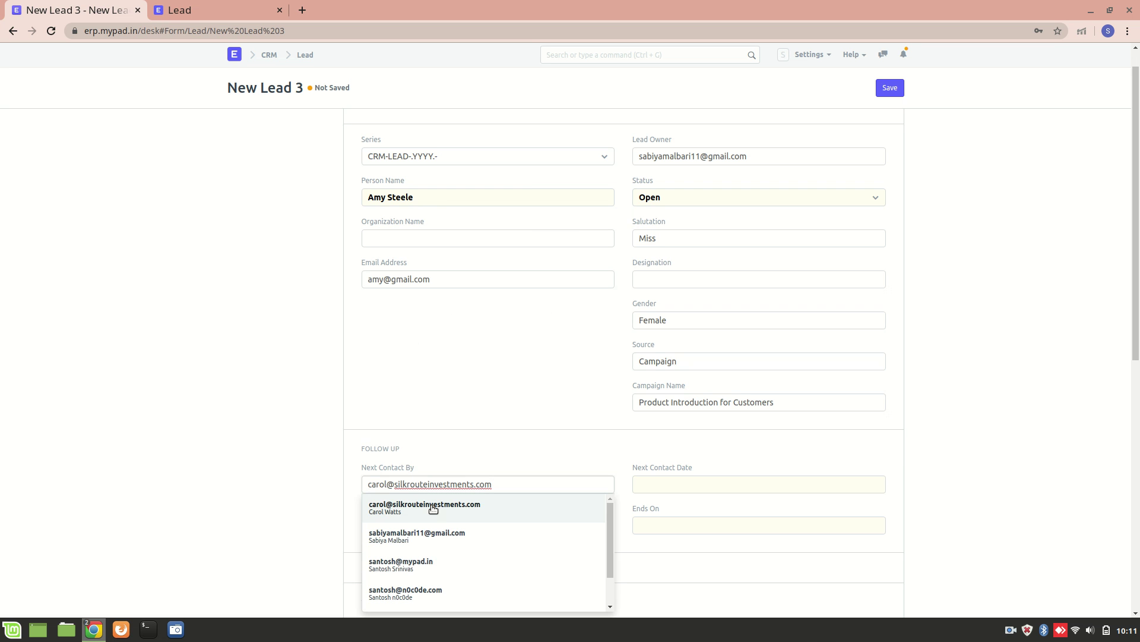
left_click(469, 455)
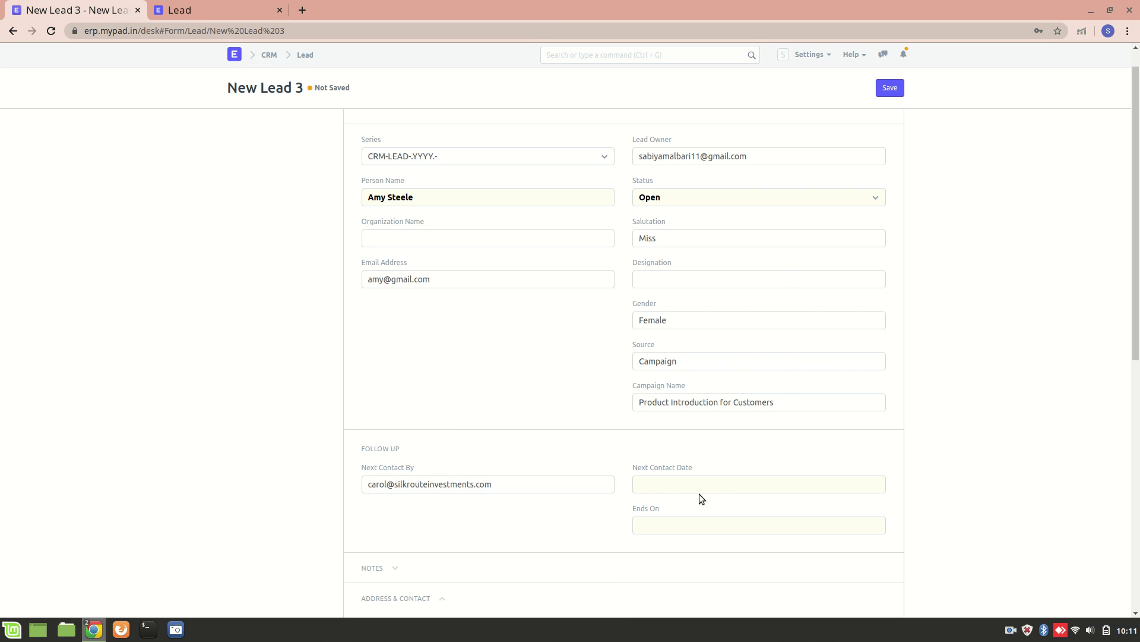
left_click(720, 492)
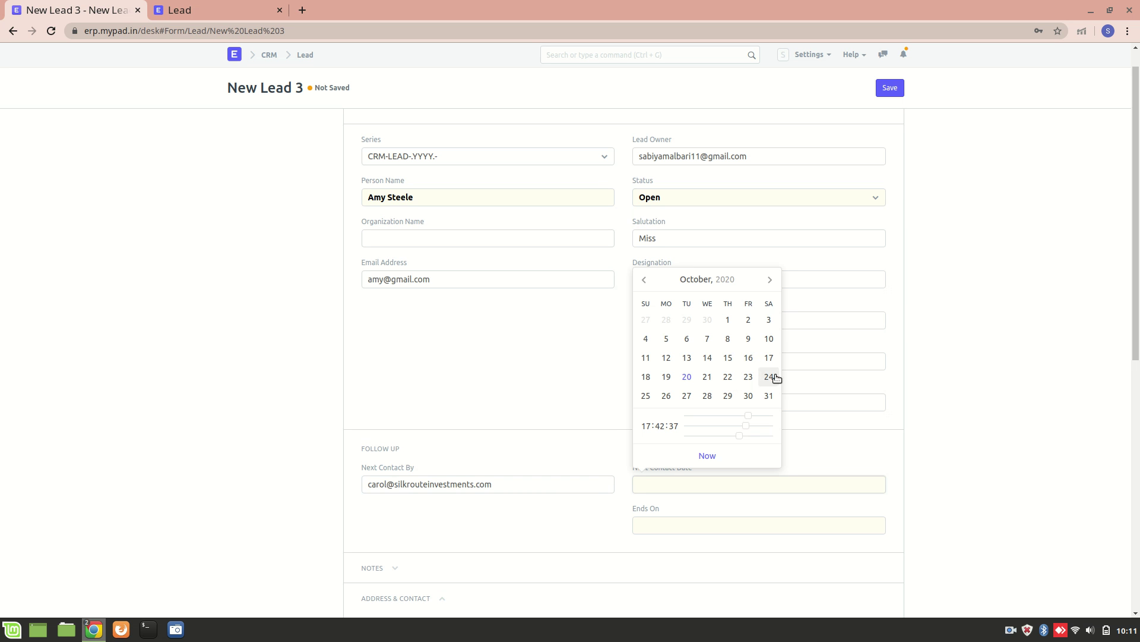
left_click(753, 377)
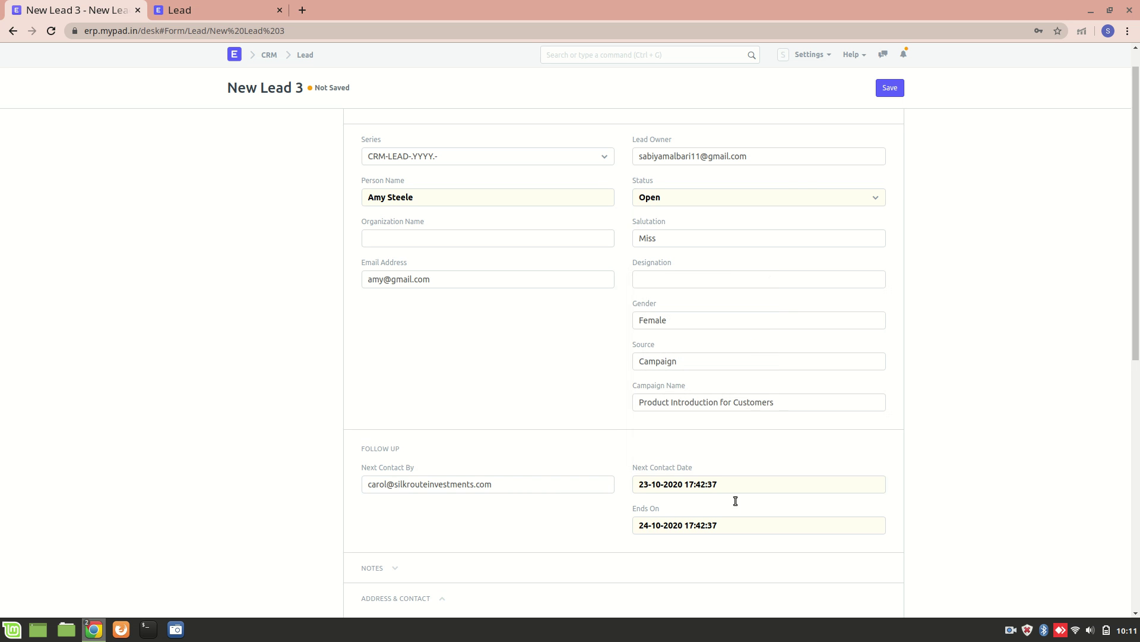
- Expand the lead's Notes section and look over the address details
scroll(540, 499, "down", 5)
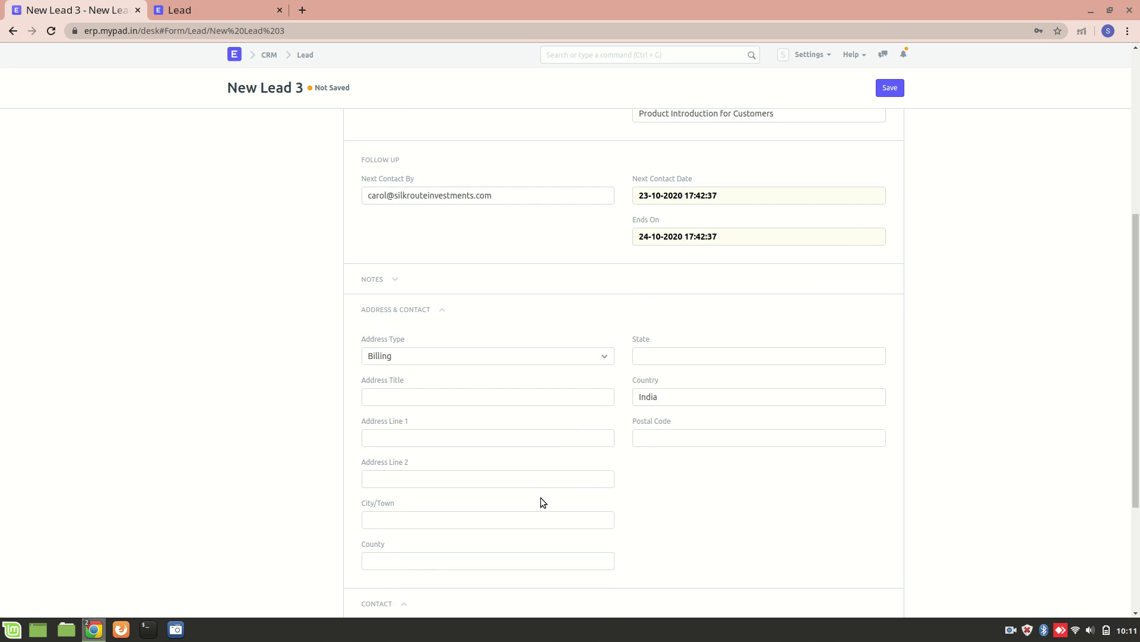
left_click(392, 280)
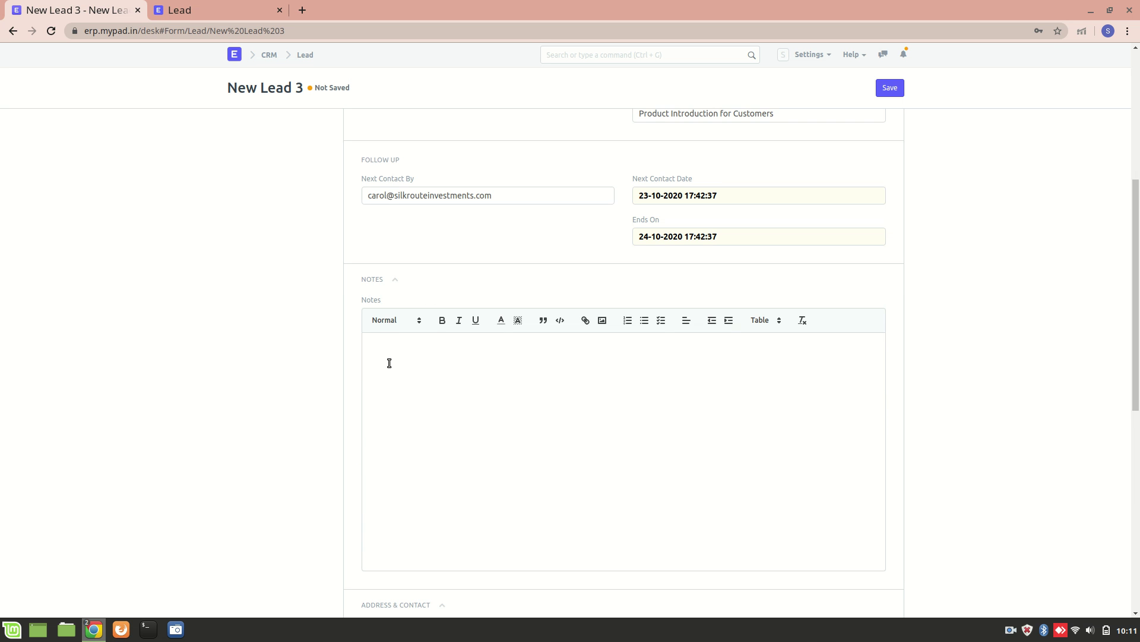
scroll(388, 236, "up", 5)
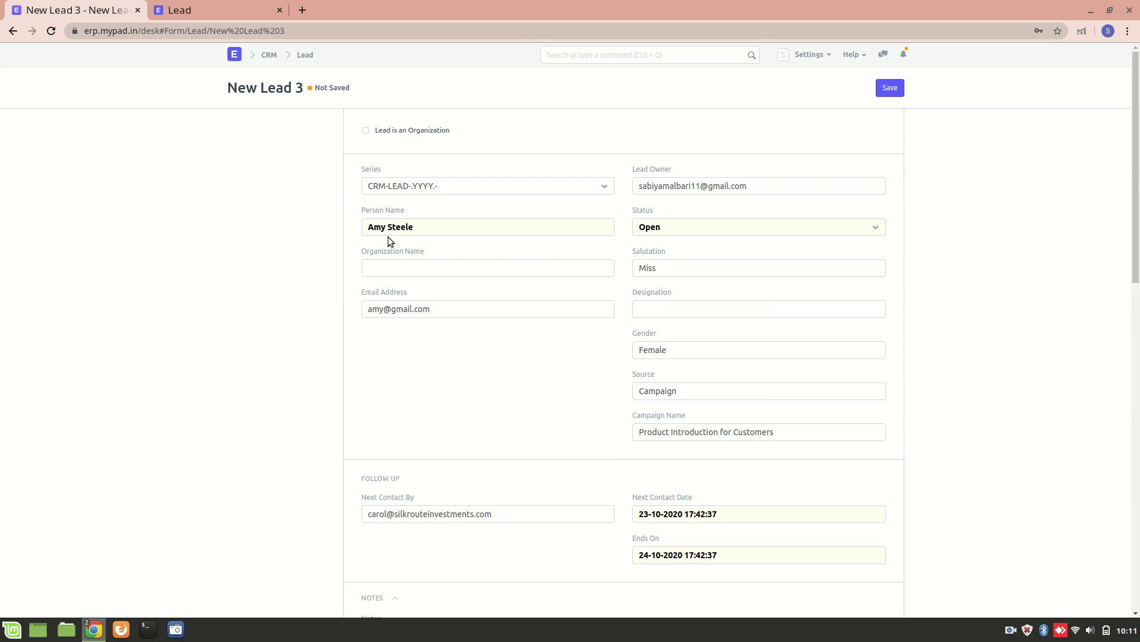
scroll(375, 461, "down", 7)
scroll(462, 453, "down", 6)
scroll(425, 220, "up", 2)
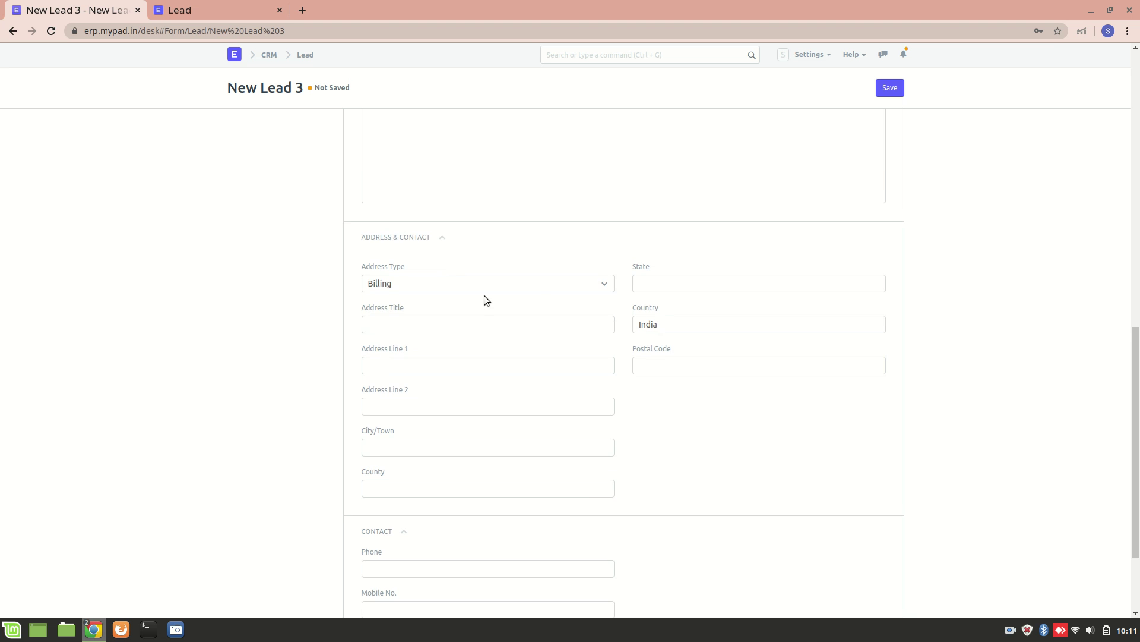
- Keep Billing as the address type, with country India
left_click(552, 283)
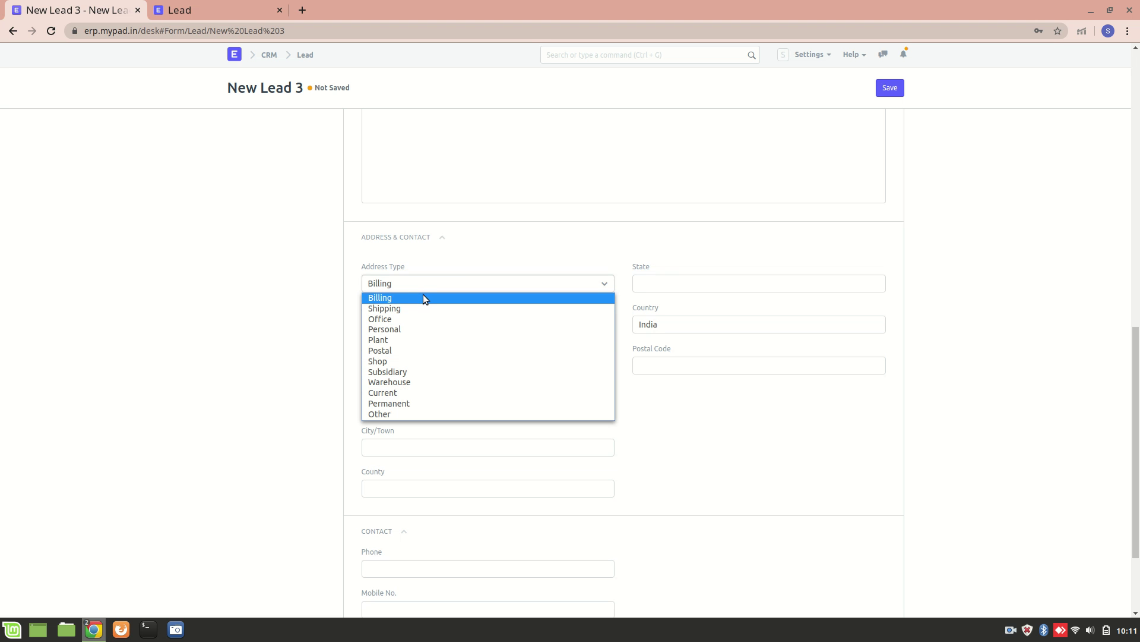
left_click(423, 297)
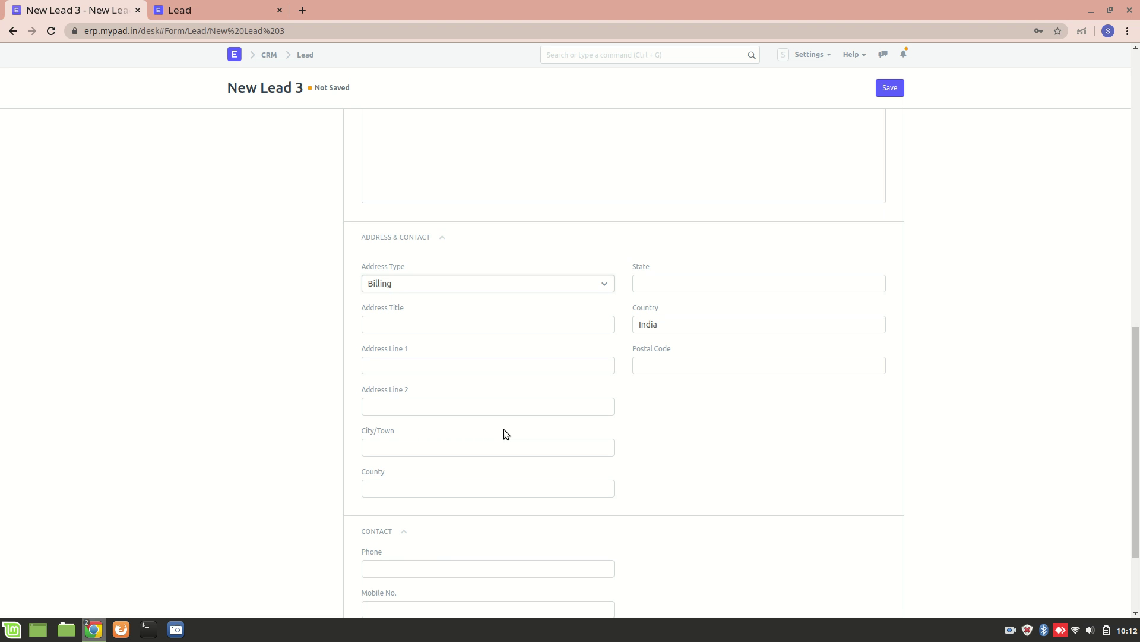
scroll(547, 315, "up", 8)
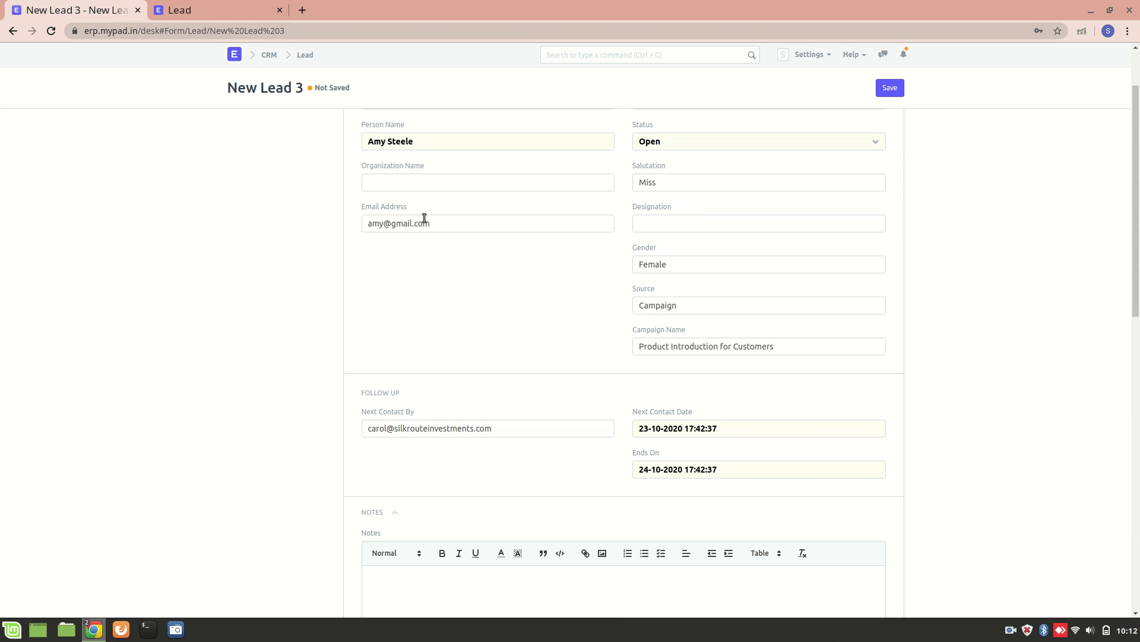
scroll(425, 218, "down", 10)
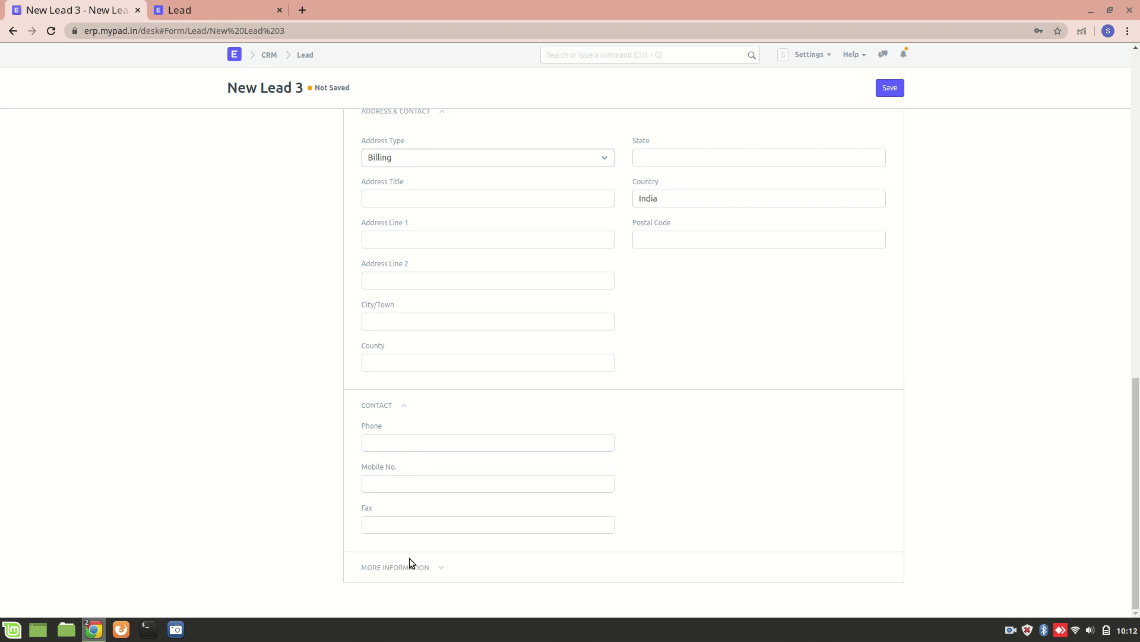
- Expand More Information and review Lead Type, Market Segment and Industry options, choosing none
left_click(427, 567)
scroll(428, 569, "down", 3)
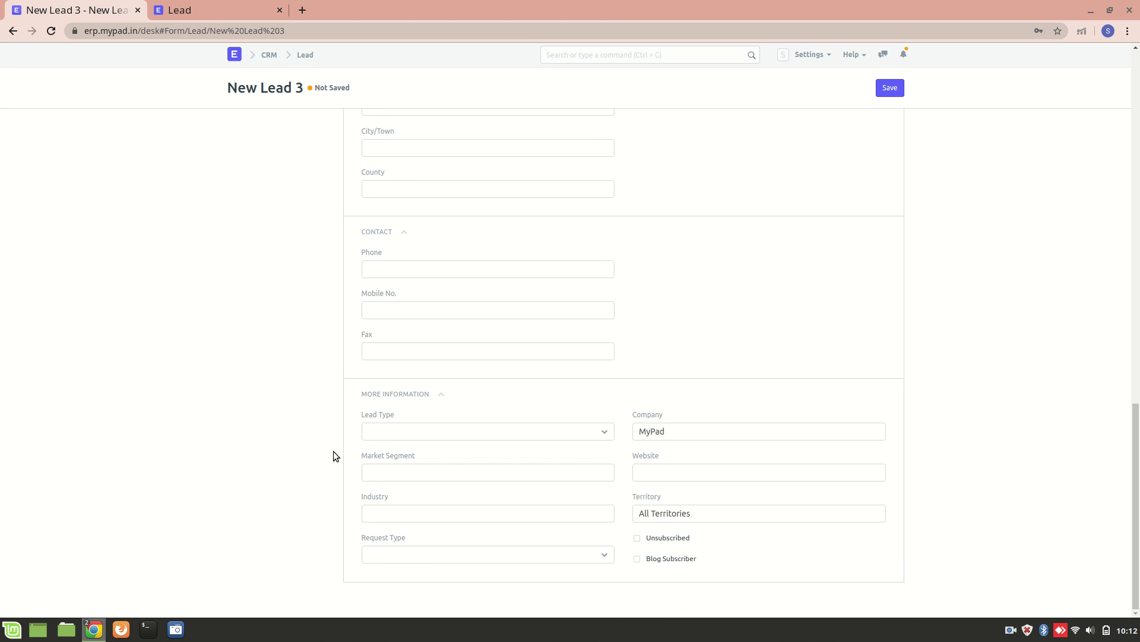
left_click(410, 438)
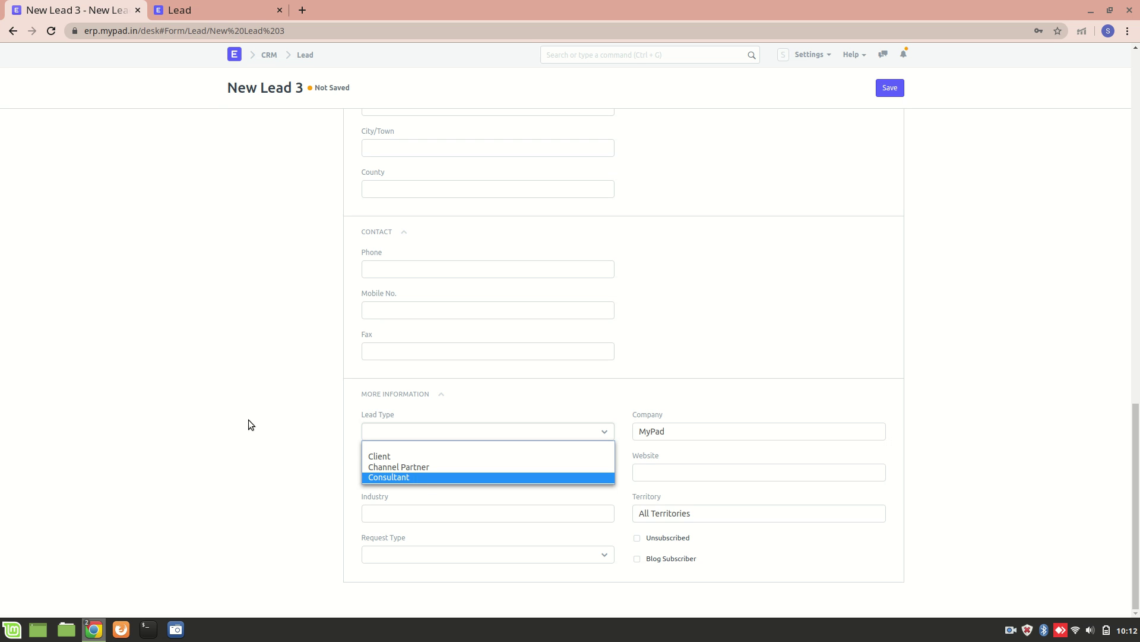
left_click(227, 418)
left_click(452, 470)
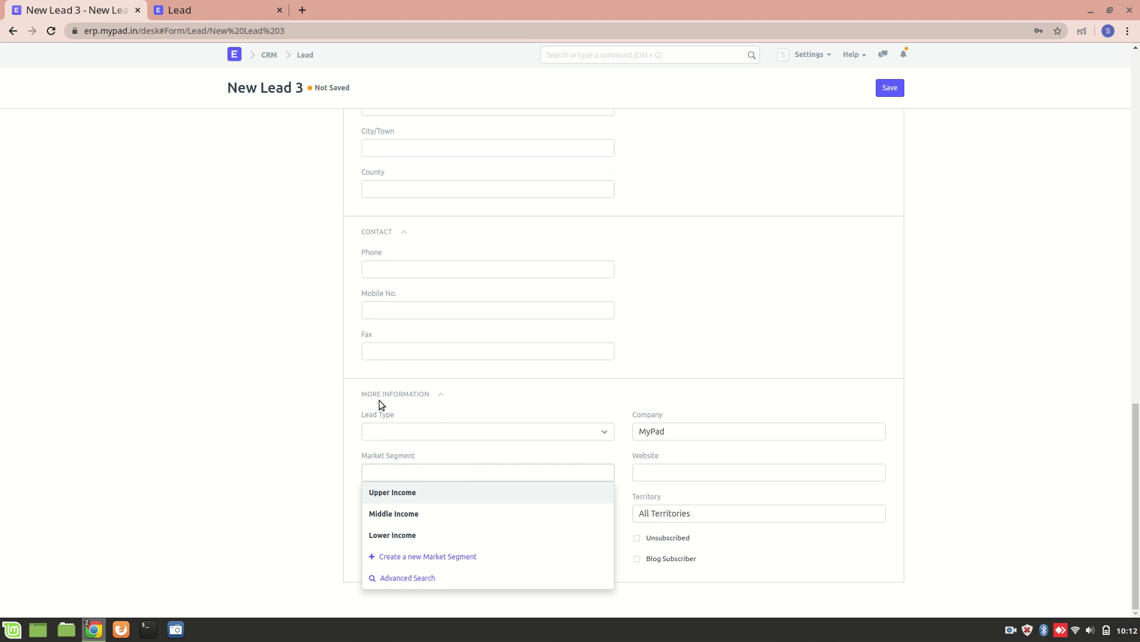
left_click(315, 440)
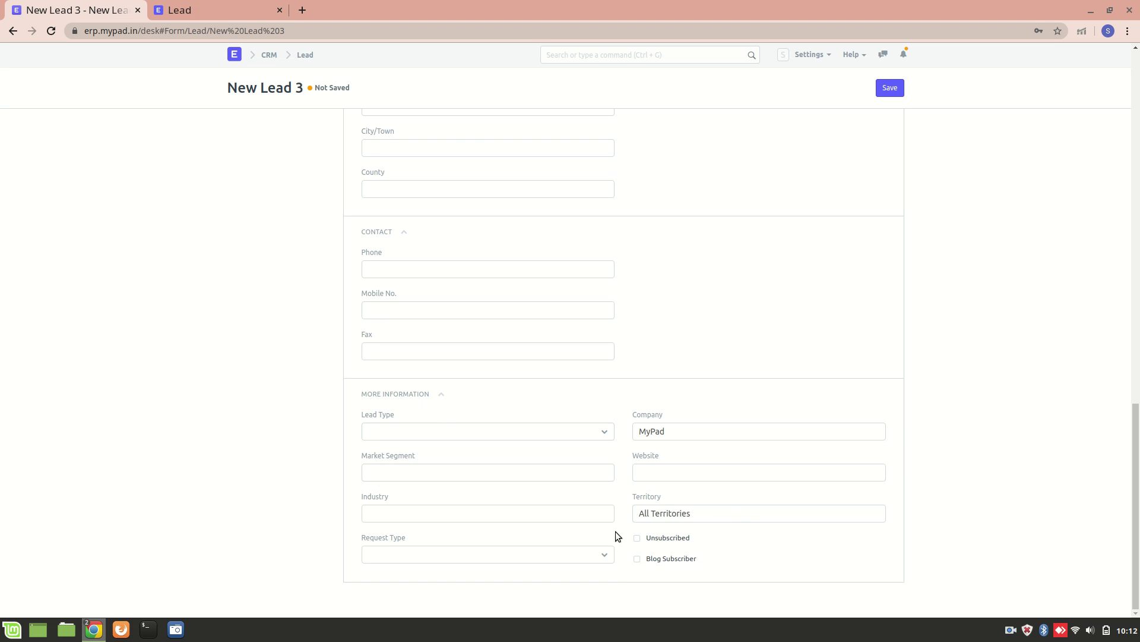
left_click(666, 469)
left_click(536, 510)
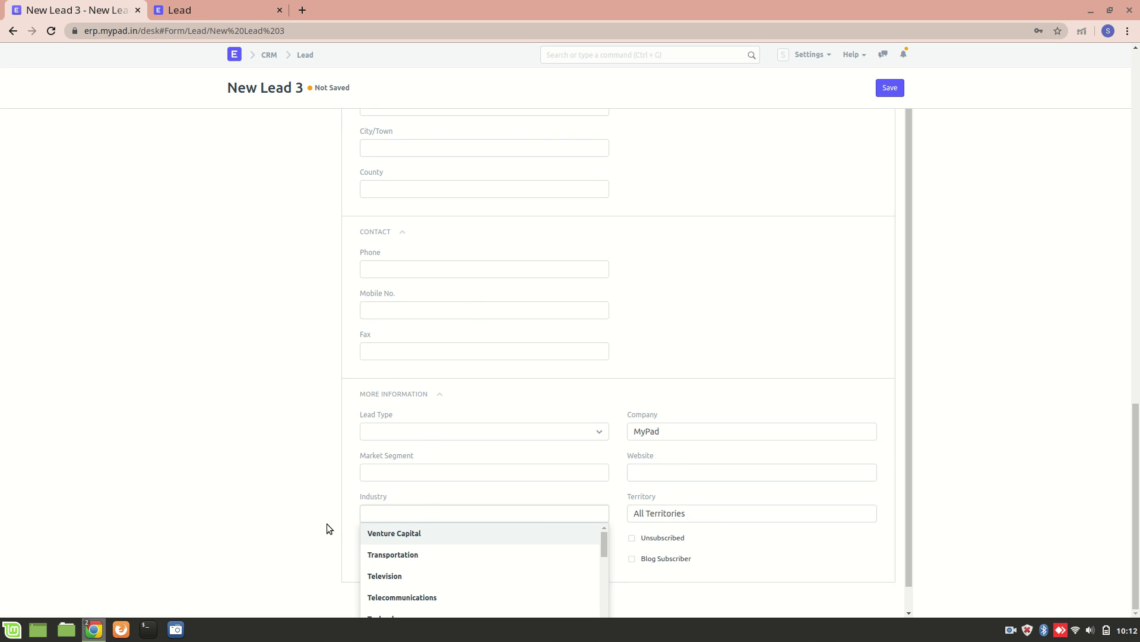
right_click(258, 533)
left_click(156, 502)
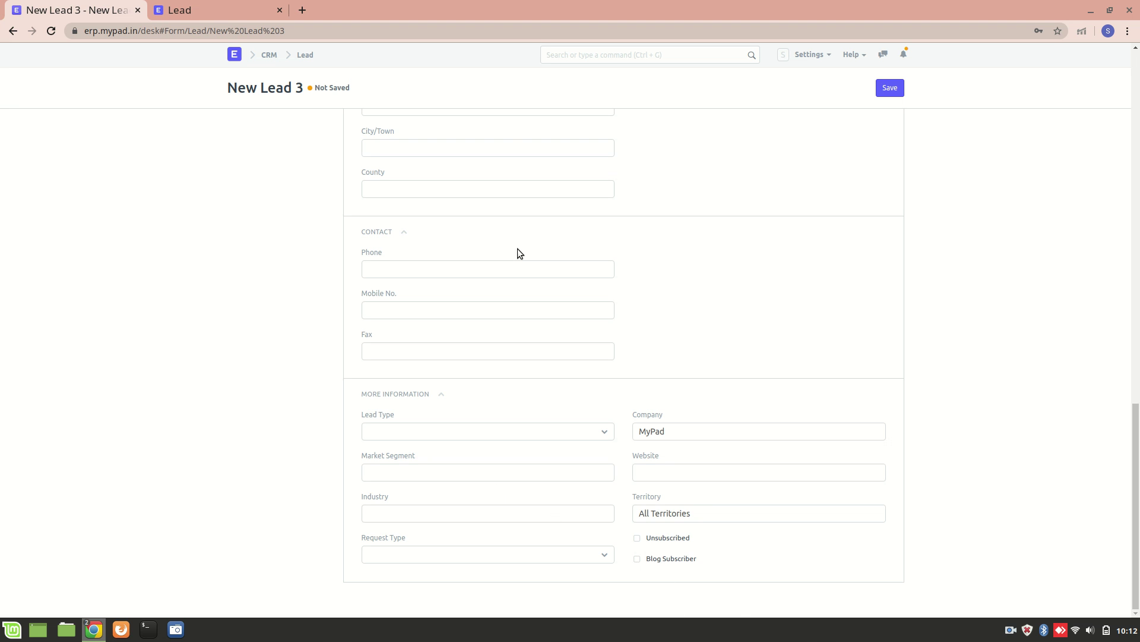
scroll(682, 204, "up", 15)
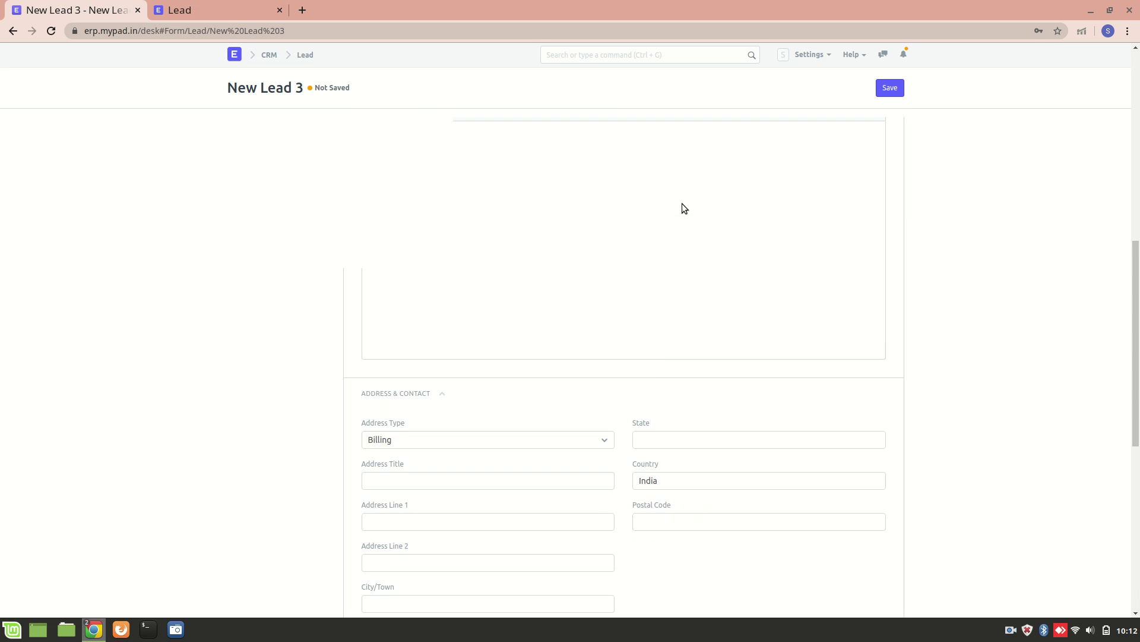
- Save the lead as CRM-LEAD-2020-00002 with status Open
left_click(890, 89)
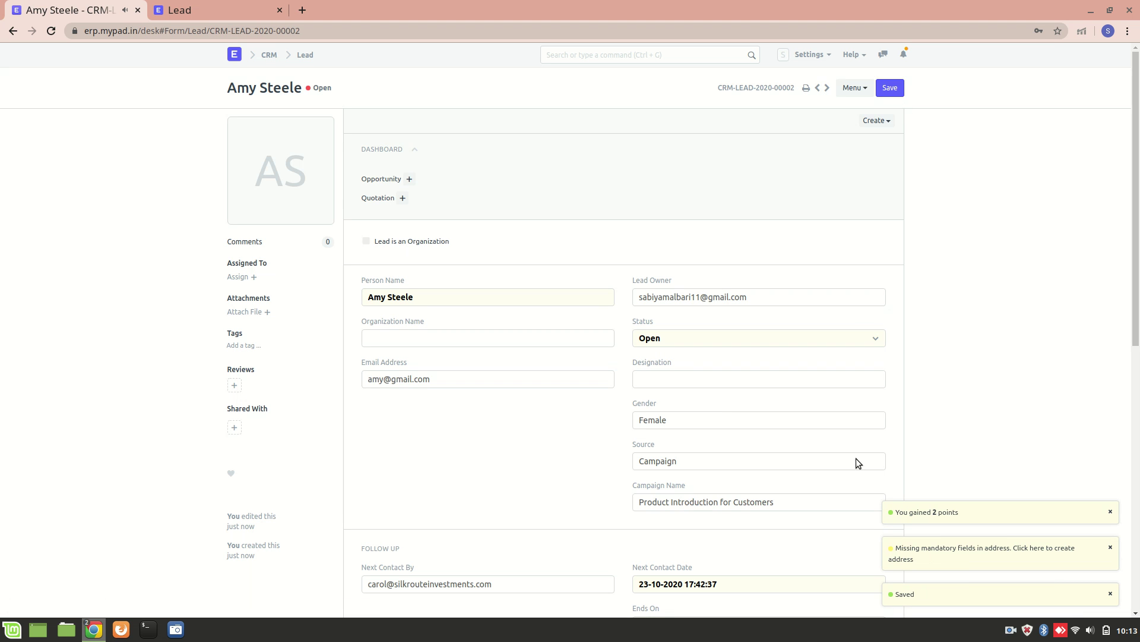
left_click(889, 92)
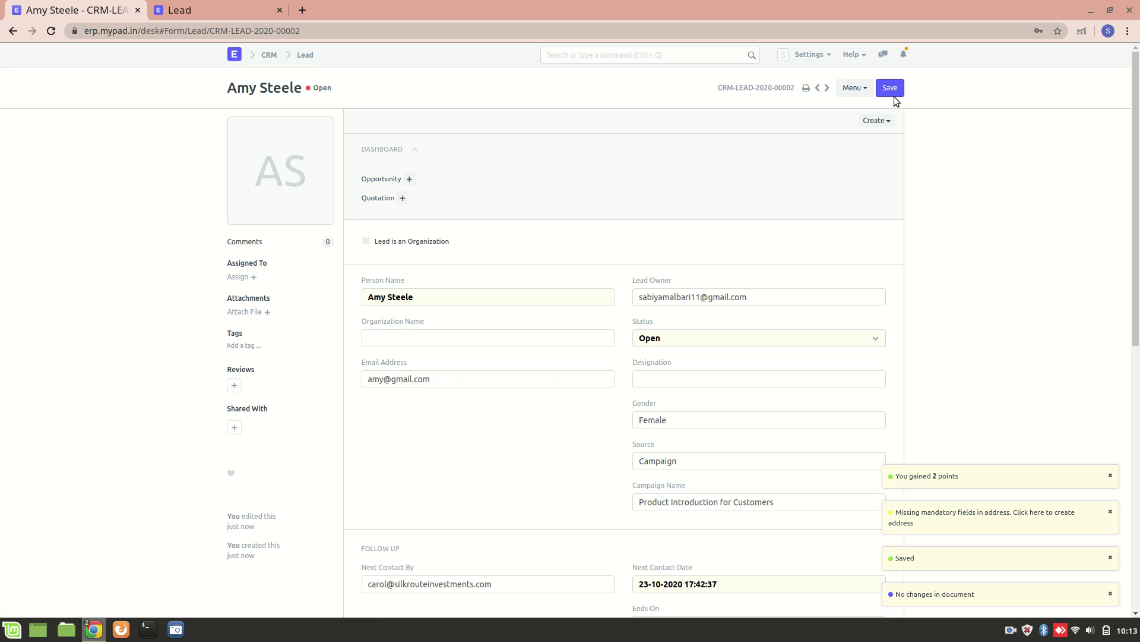
scroll(779, 297, "down", 6)
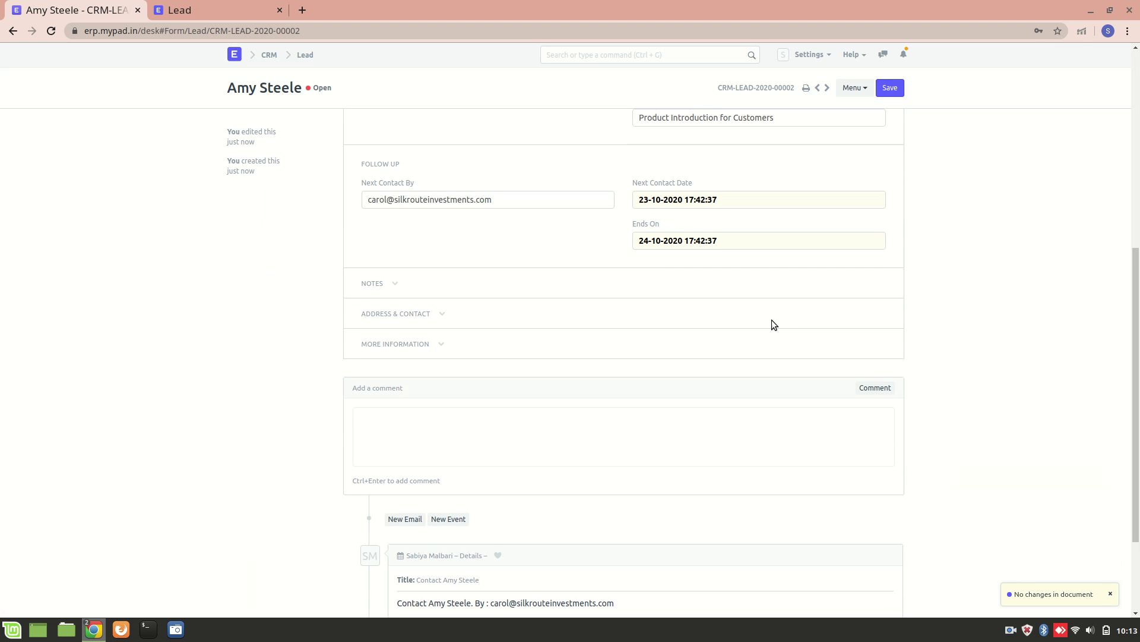
scroll(526, 345, "up", 7)
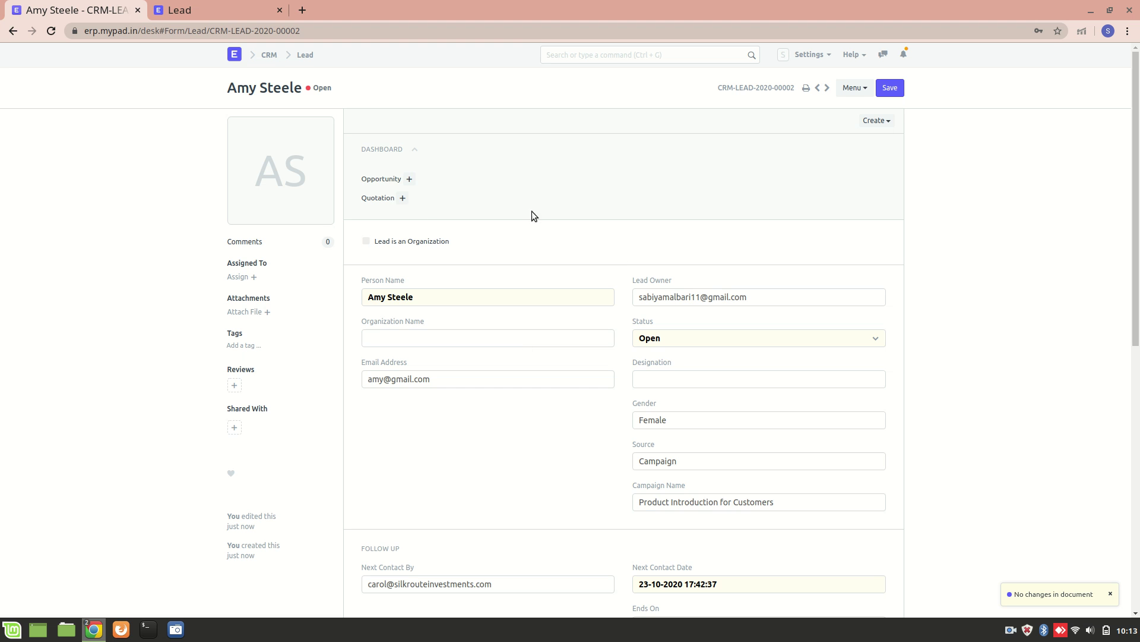
left_click(14, 32)
- Remove the %eric% title filter so both CRM-LEAD-2020-00001 and CRM-LEAD-2020-00002 are listed
left_click(234, 163)
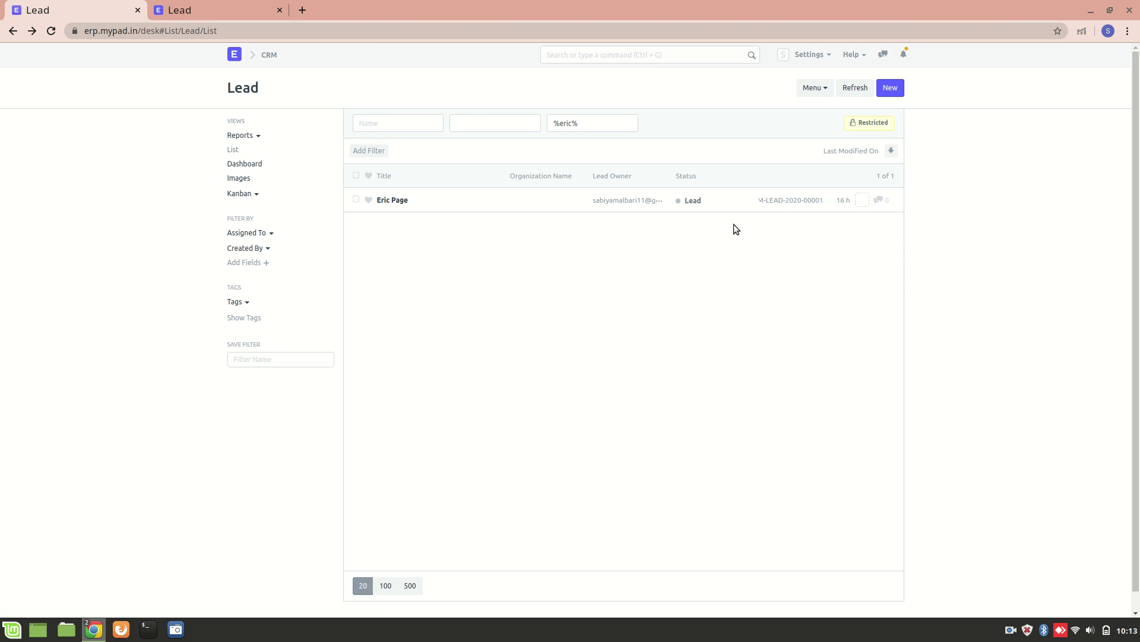
triple_click(596, 123)
key("BackSpace")
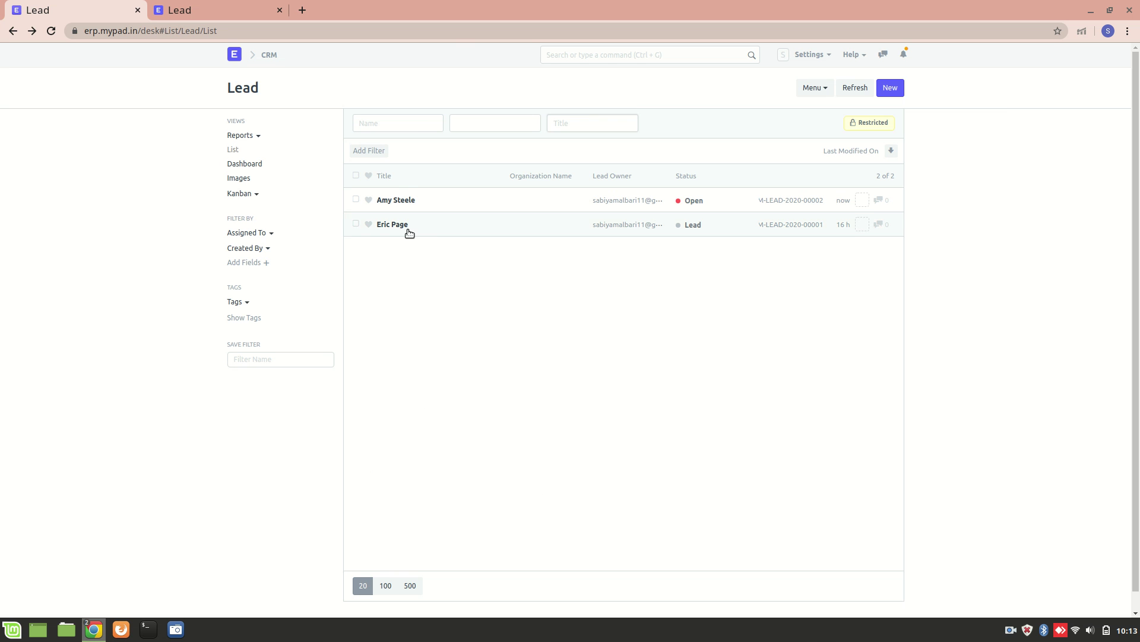
- Open CRM-LEAD-2020-00002 and scroll to its Follow Up section
left_click(413, 200)
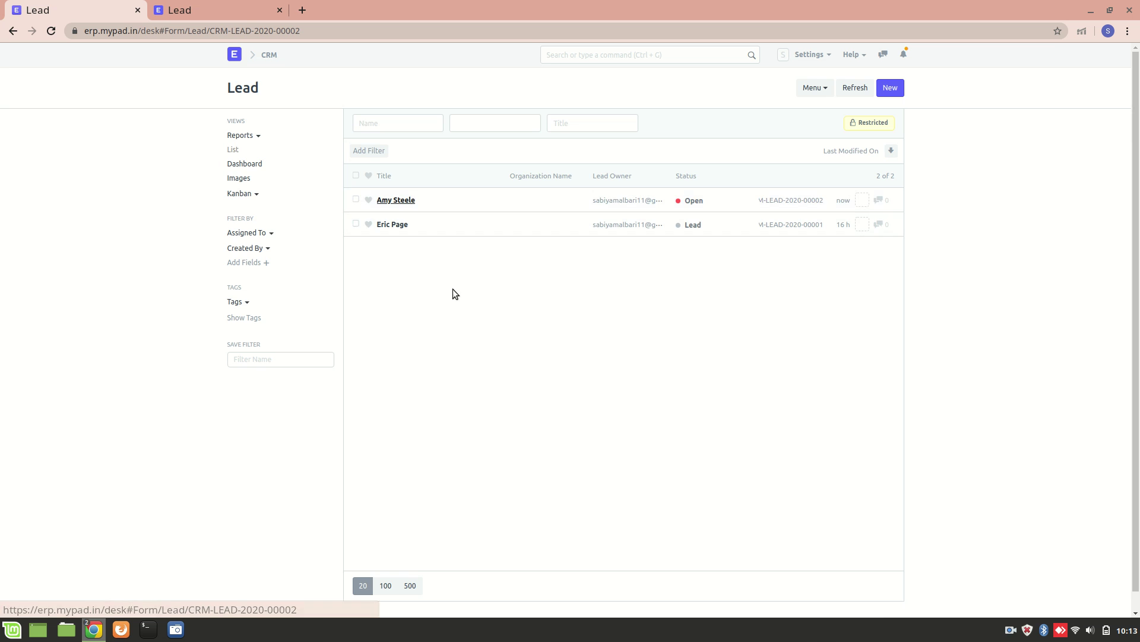
scroll(469, 420, "down", 3)
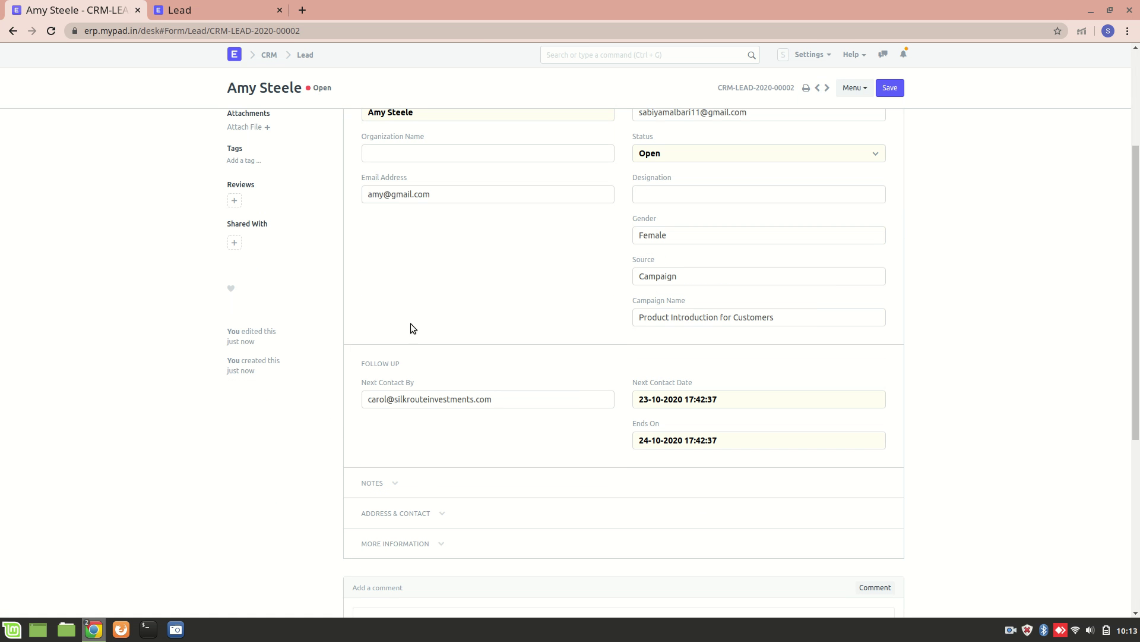